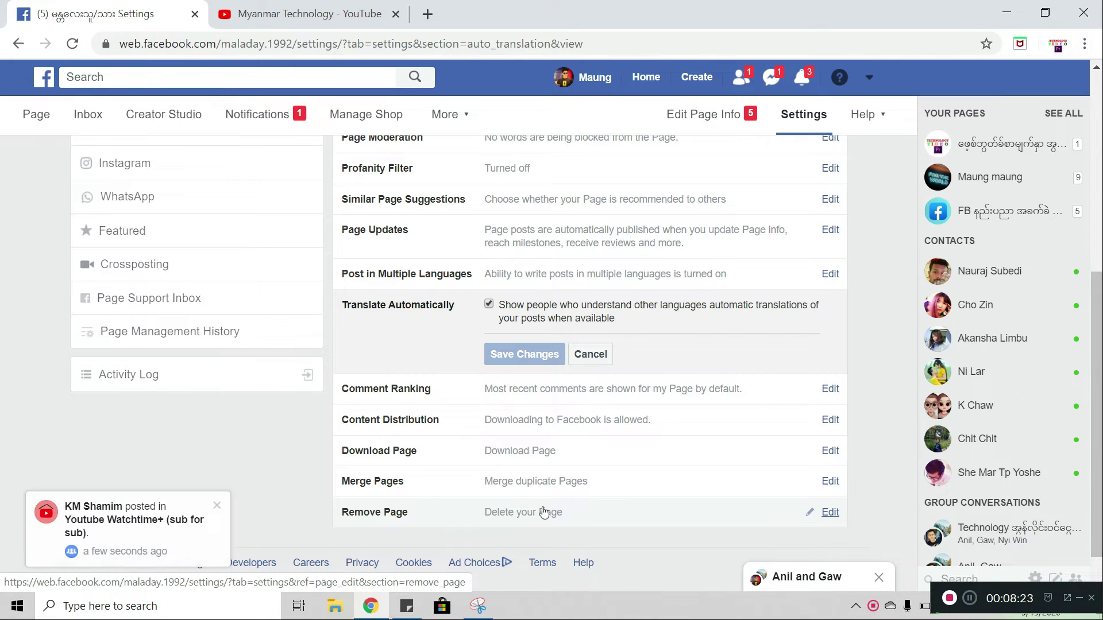
Open the Page Info form and review its description, category and contact fields.
scroll(522, 452, "up", 5)
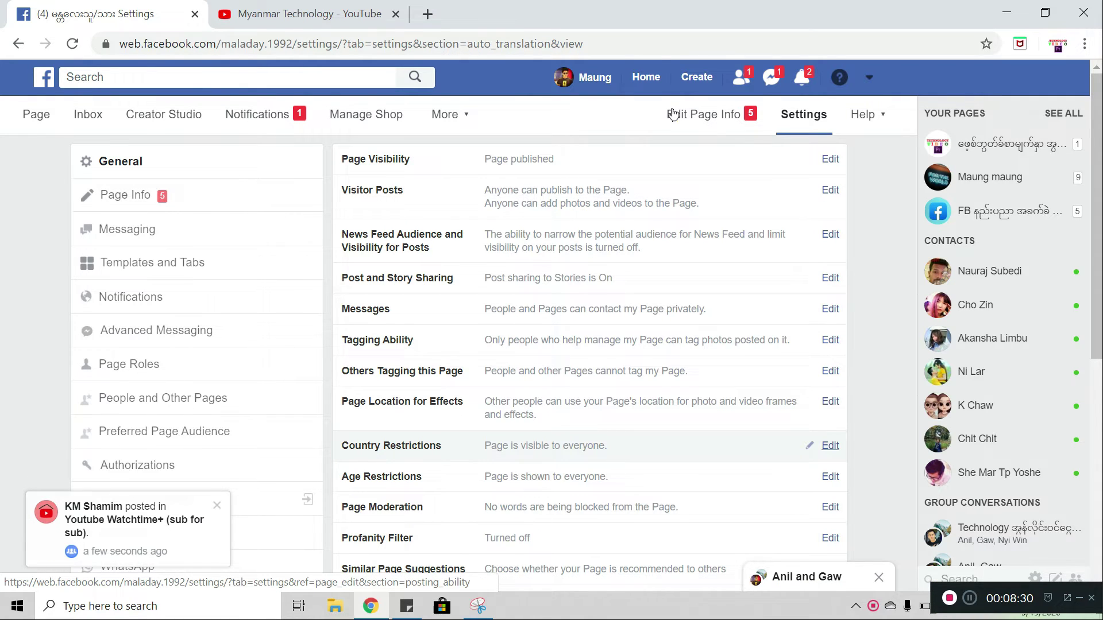
left_click(723, 111)
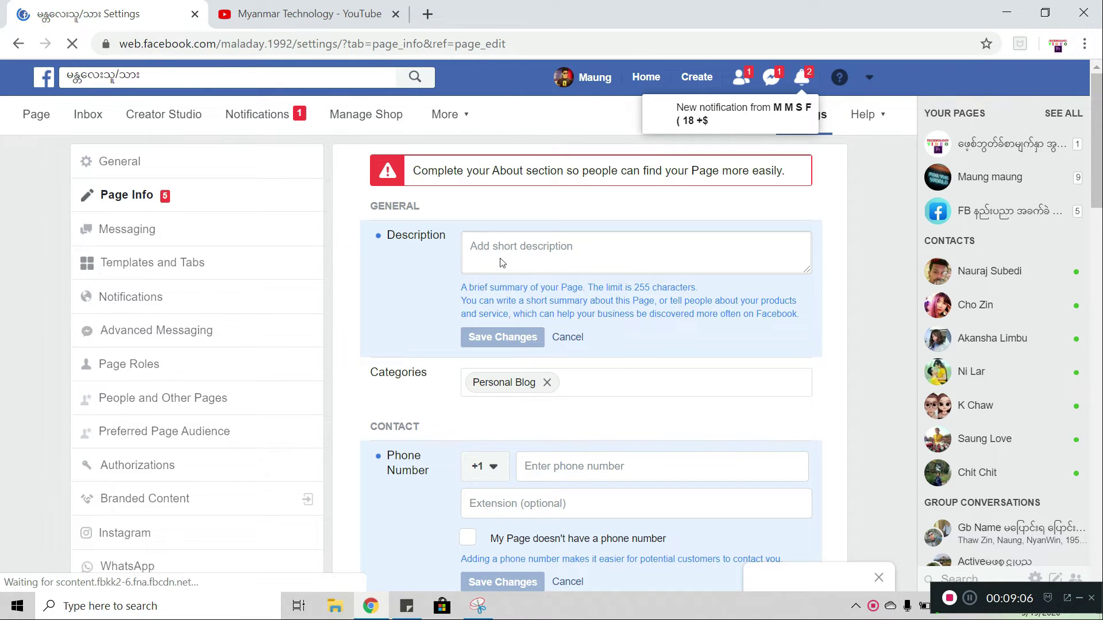
scroll(502, 263, "down", 2)
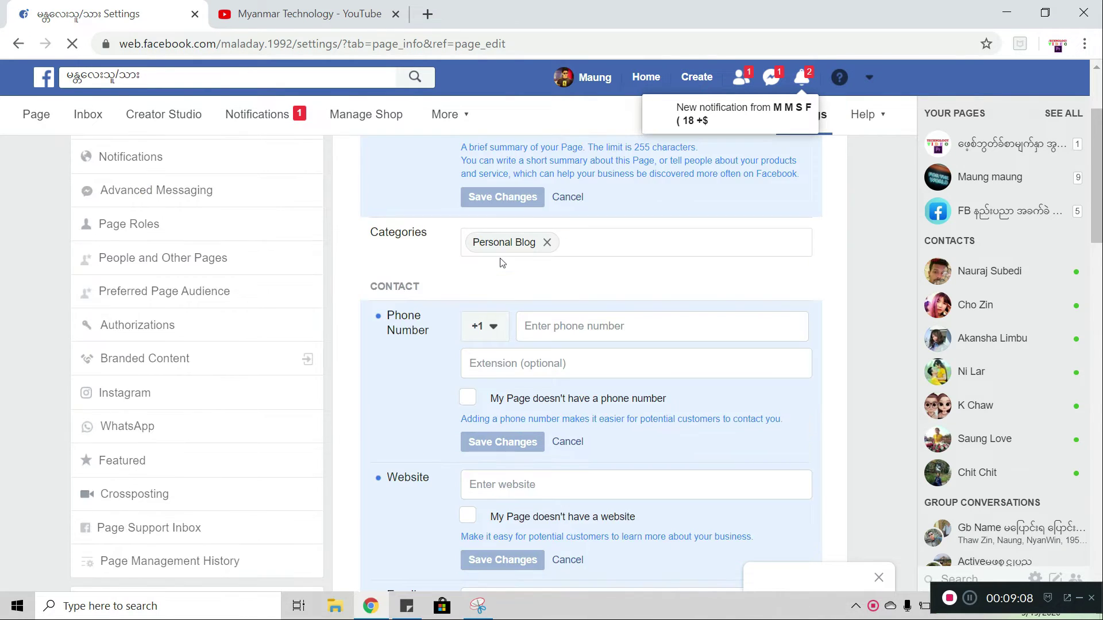
scroll(503, 262, "up", 2)
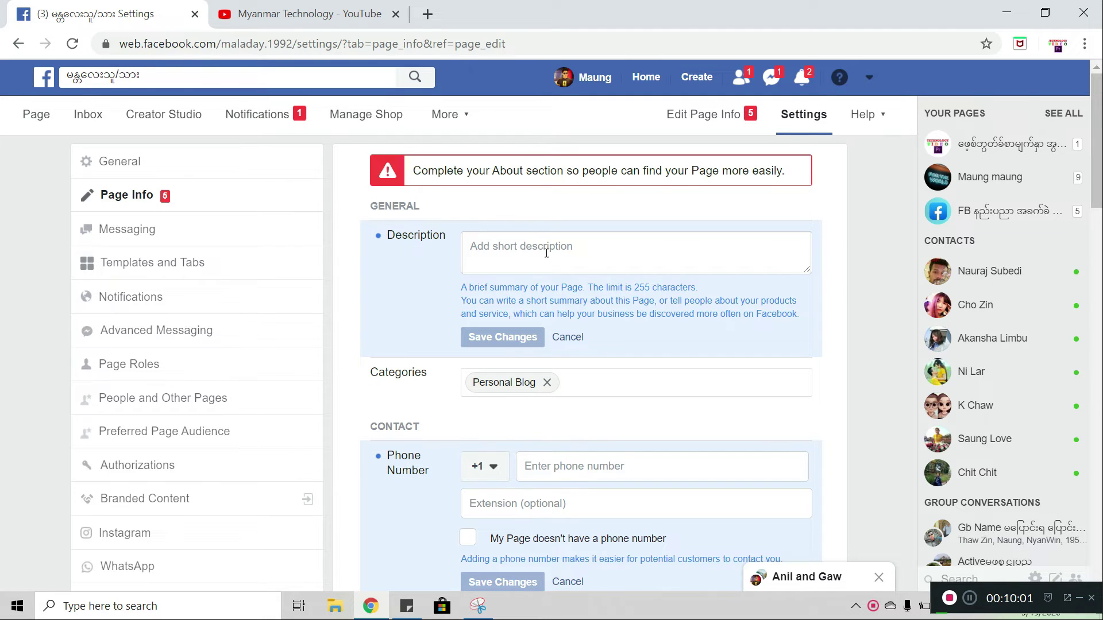
Paste the copied happy page summary into the Page's description and capitalize its first word as "The".
left_click(476, 250)
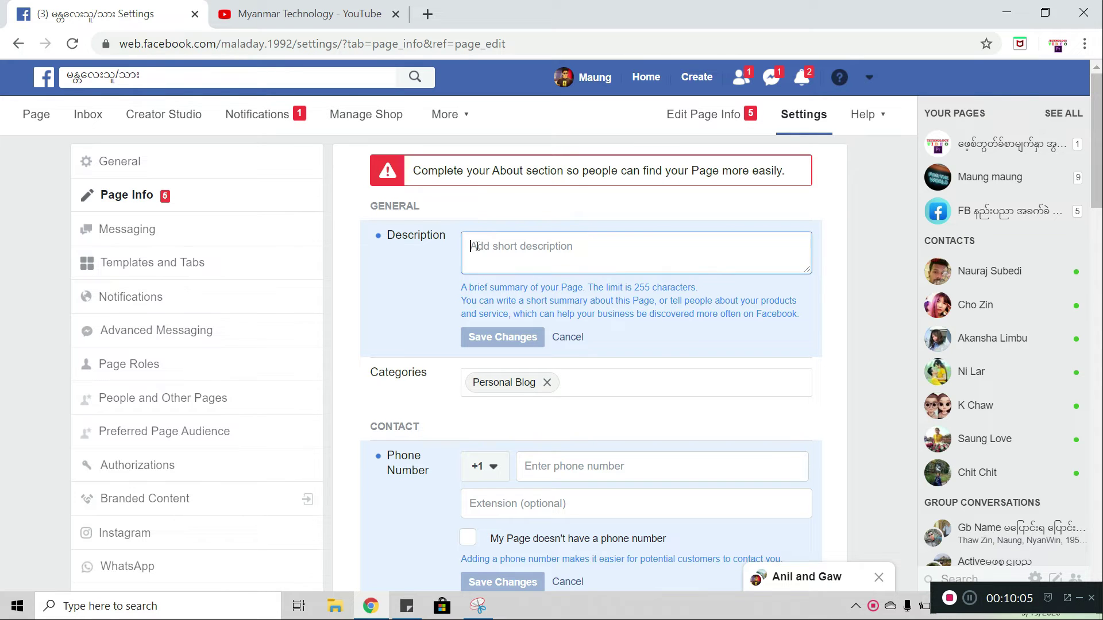
right_click(477, 247)
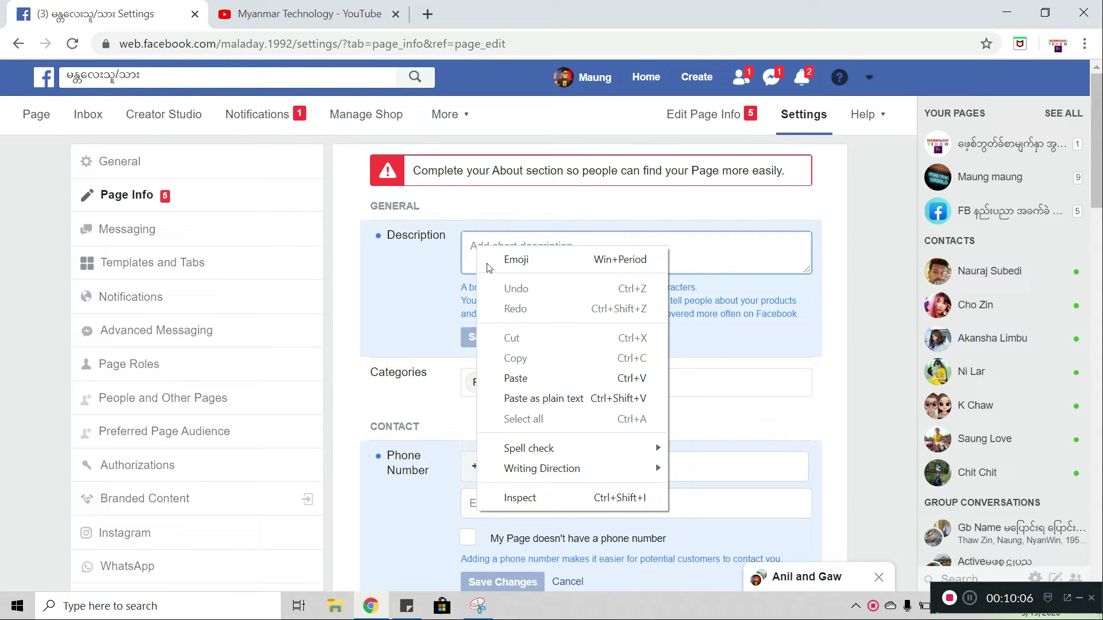
left_click(535, 378)
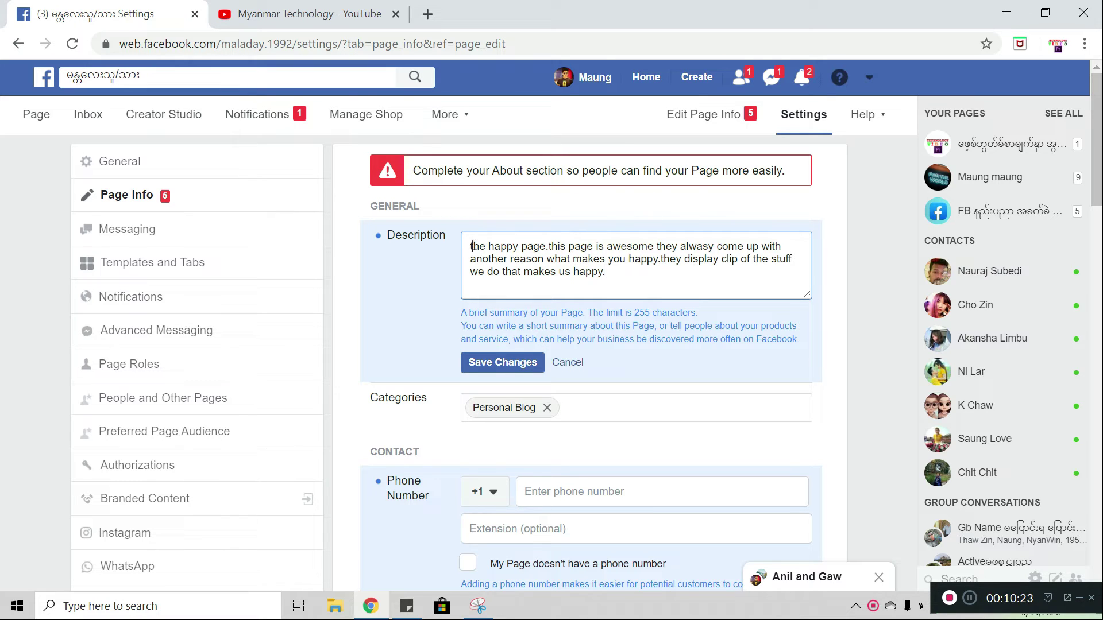
key("BackSpace")
key("Caps_Lock")
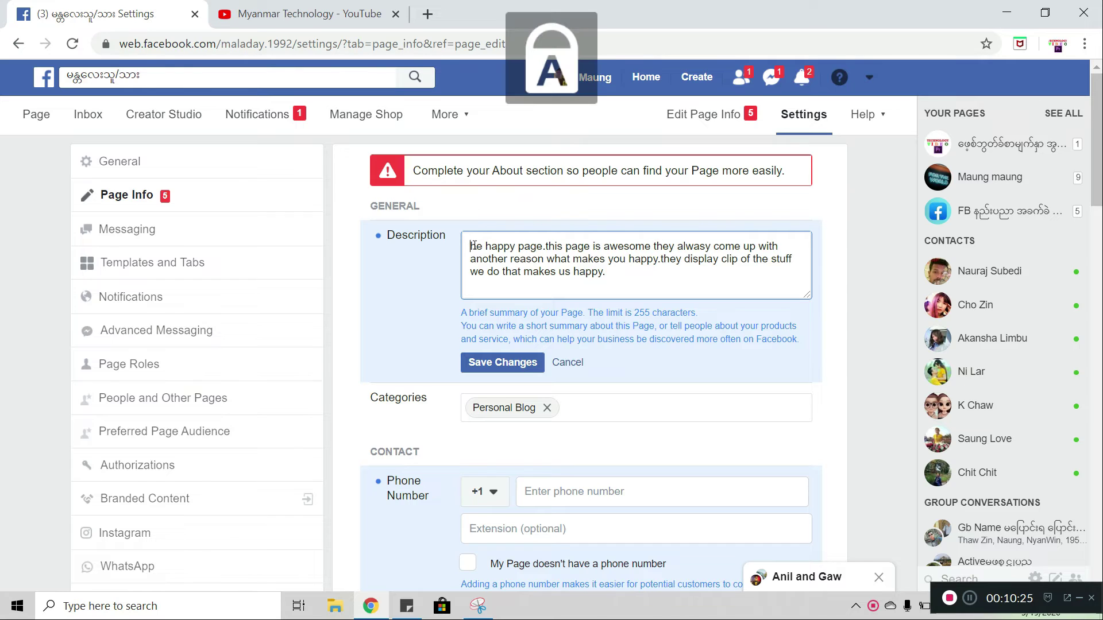
type("T")
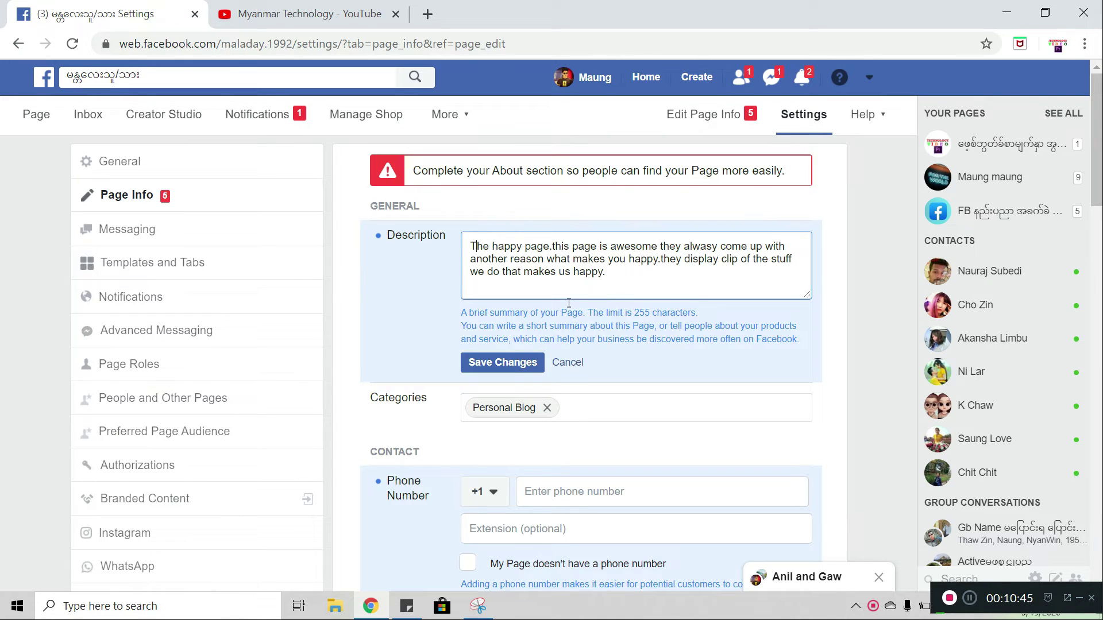
Add the Just For Fun category to the Page by searching for "FUN".
scroll(393, 264, "down", 2)
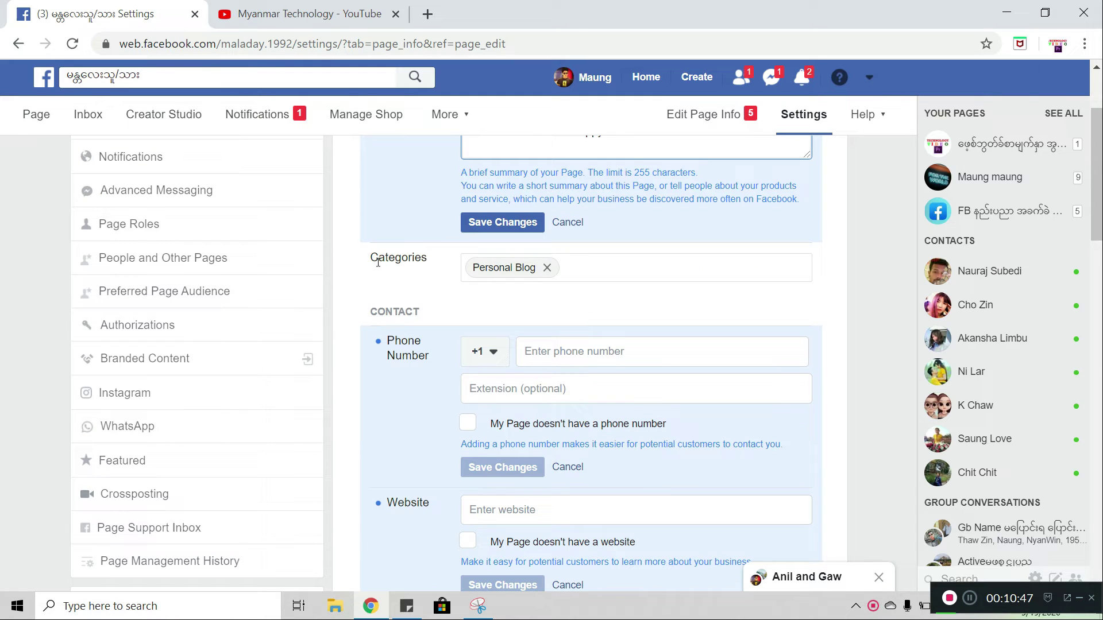
left_click(573, 269)
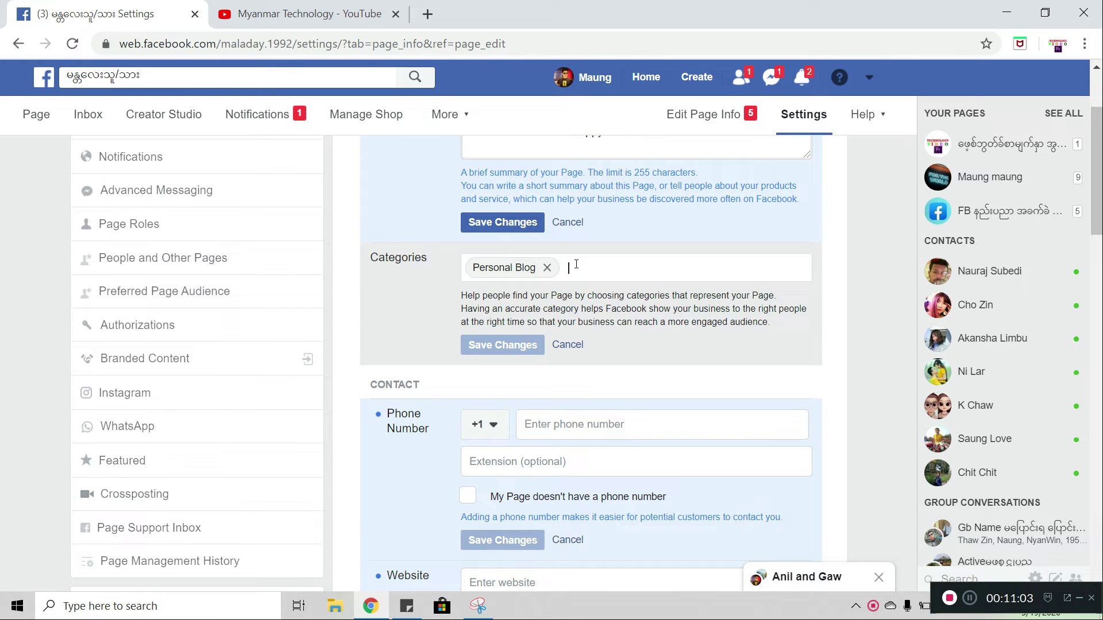
type("FUN")
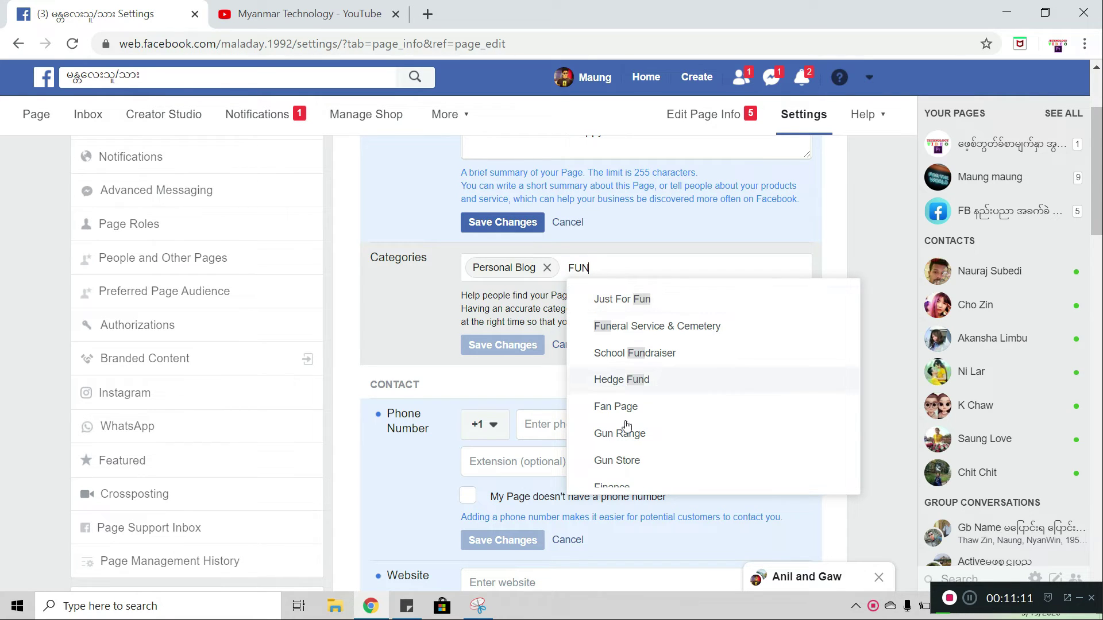
left_click(618, 300)
Add the Video Creator category to the Page by searching the categories for "video".
key("Caps_Lock")
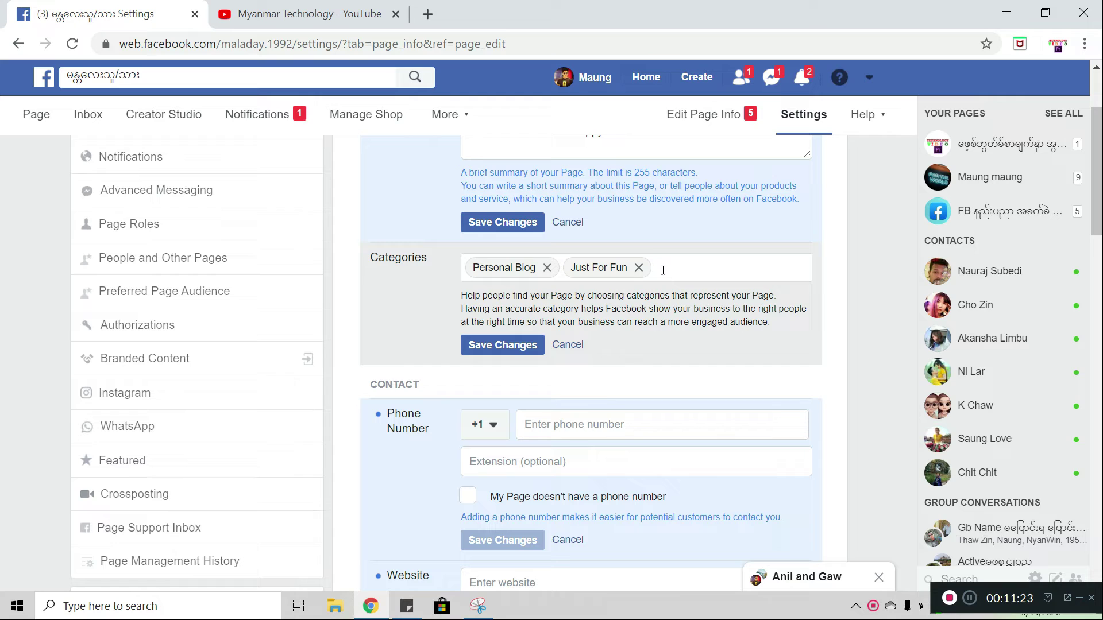
type("y")
type("id")
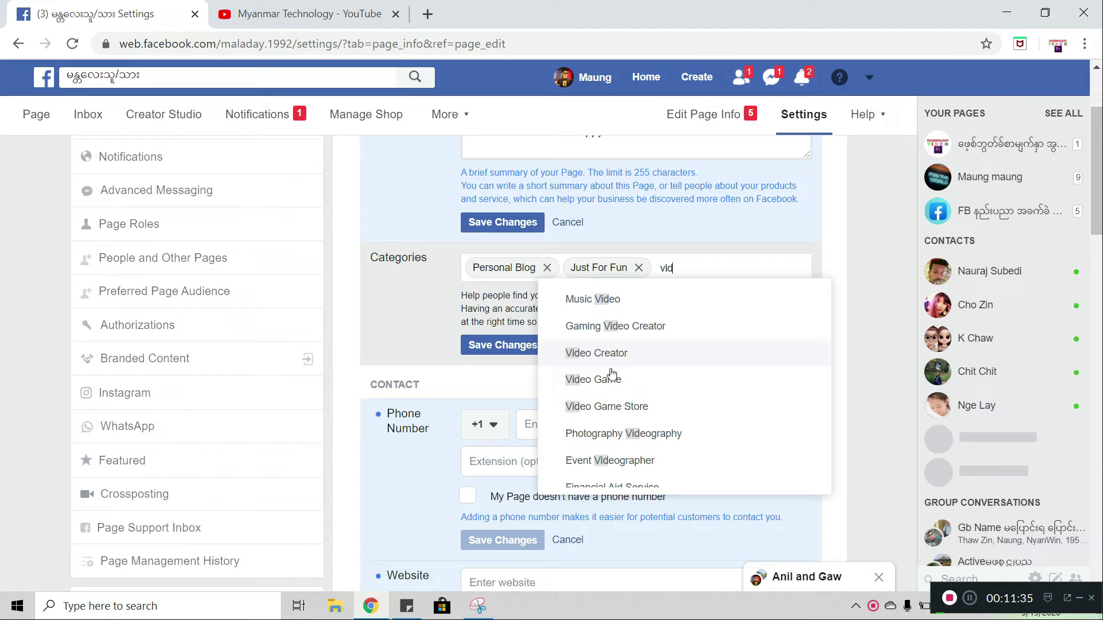
key("Down")
key("Down")
key("Down")
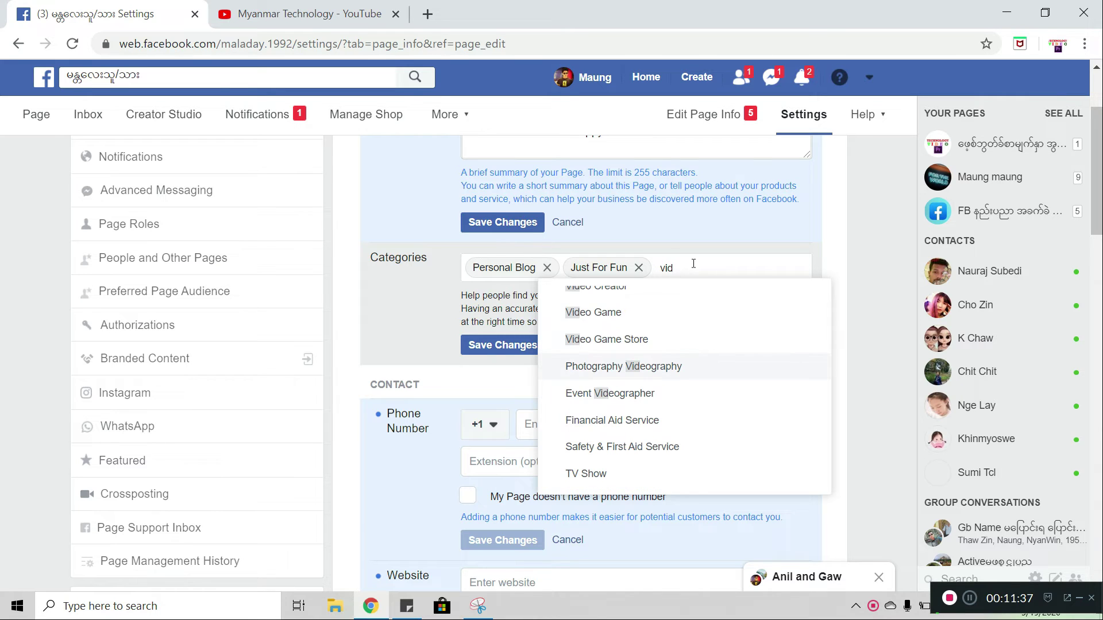
double_click(693, 263)
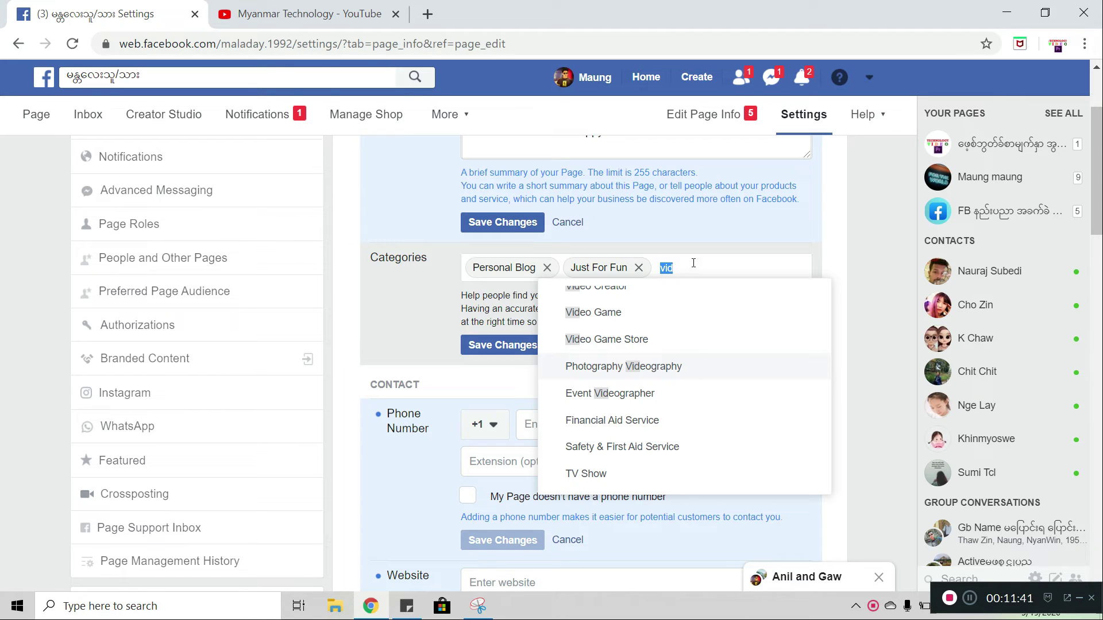
left_click(693, 264)
type("eo")
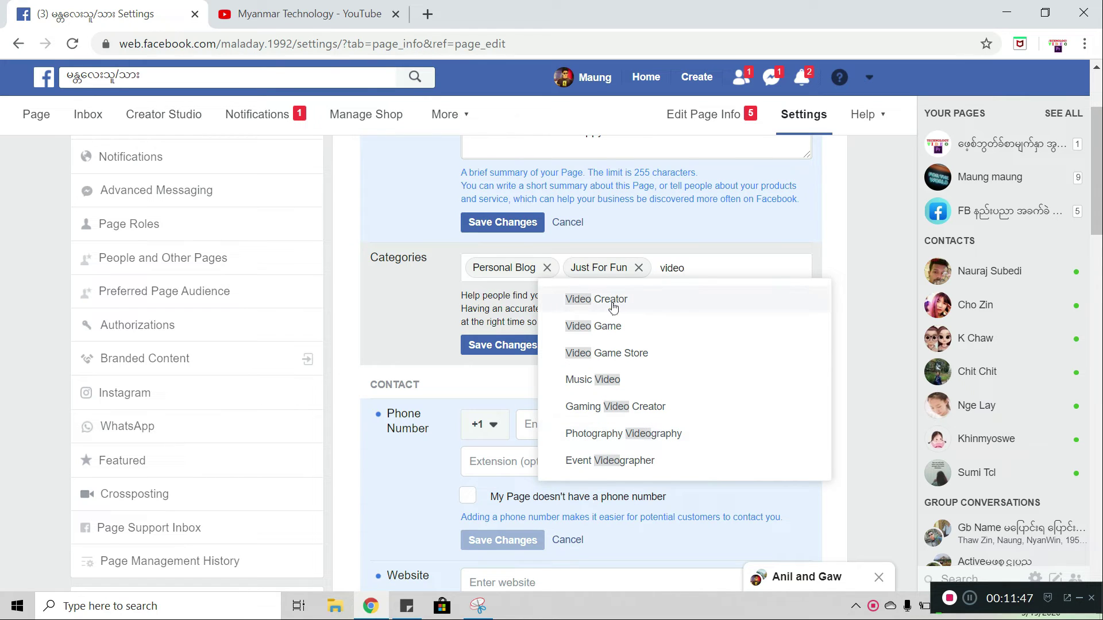
left_click(612, 300)
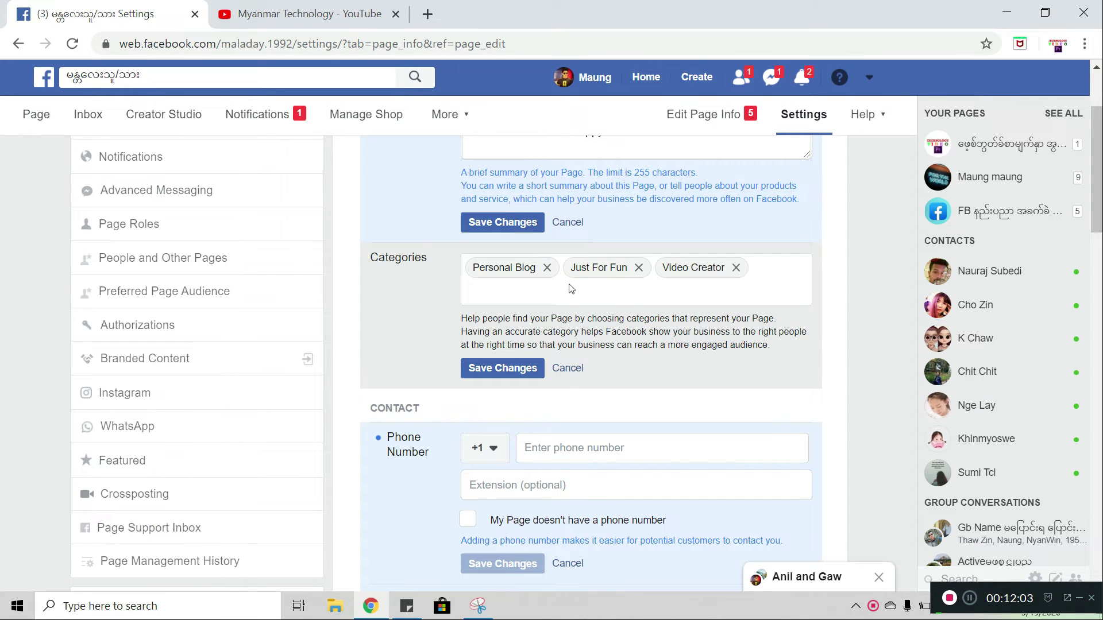
scroll(571, 288, "down", 2)
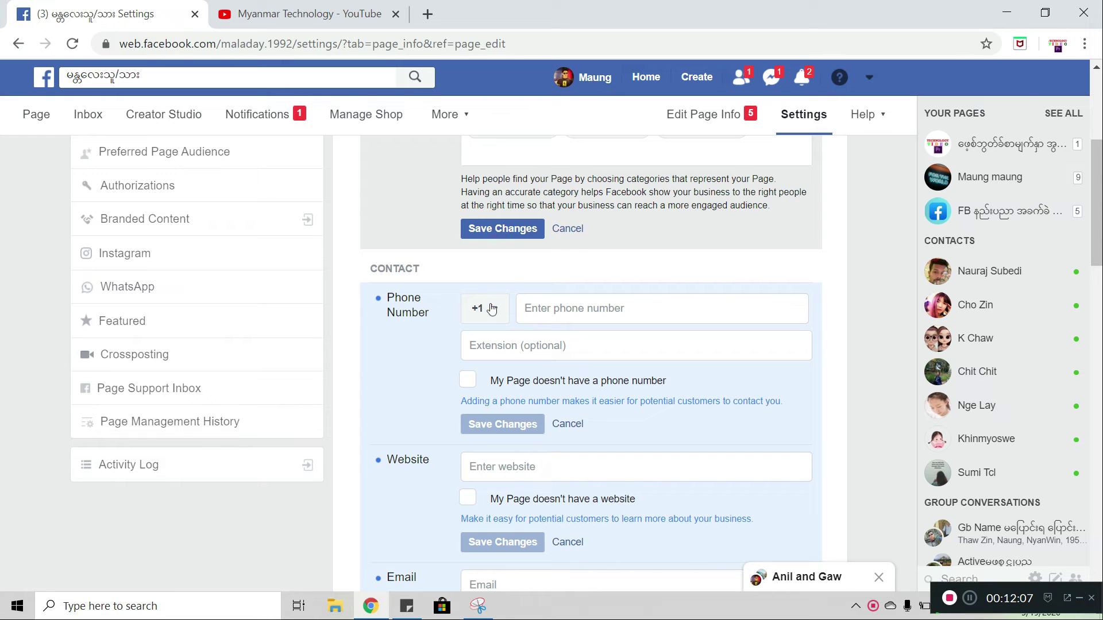
left_click(492, 309)
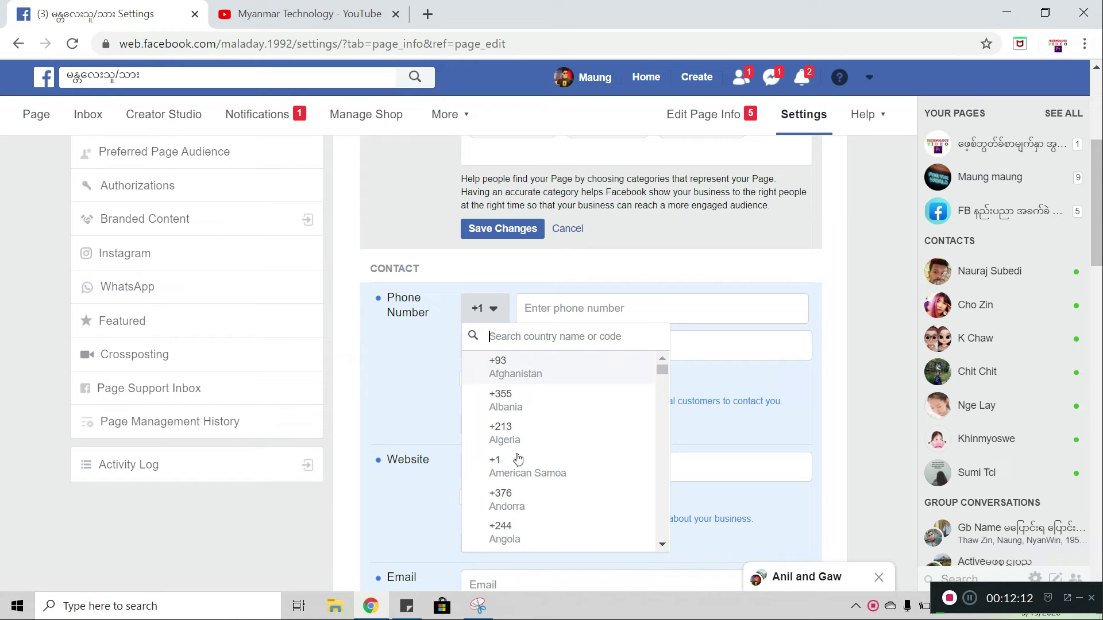
scroll(513, 468, "down", 12)
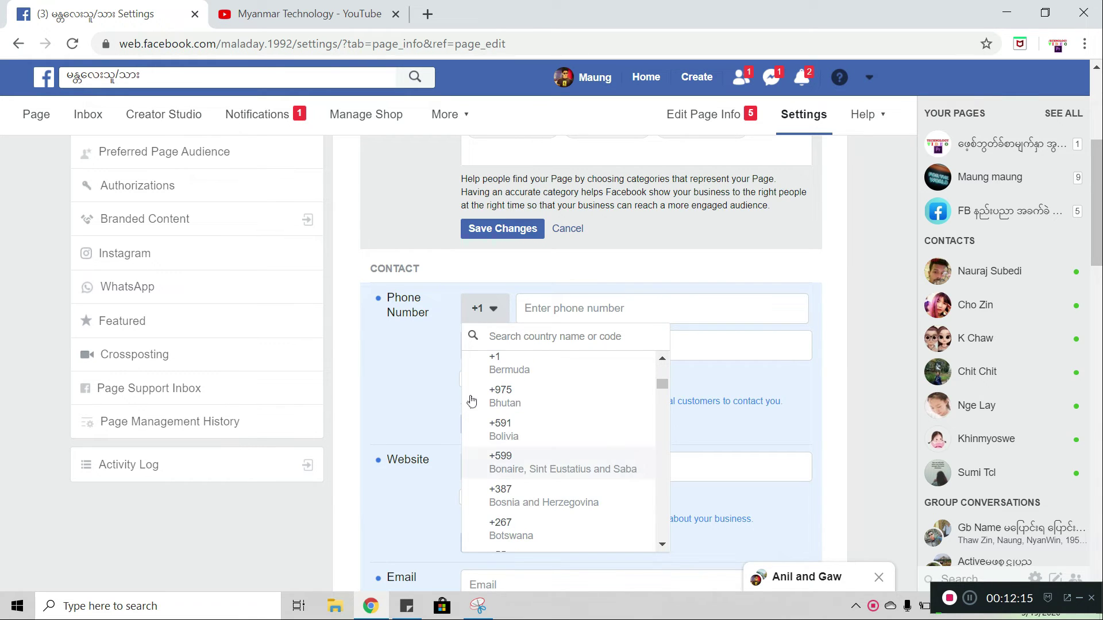
left_click(531, 309)
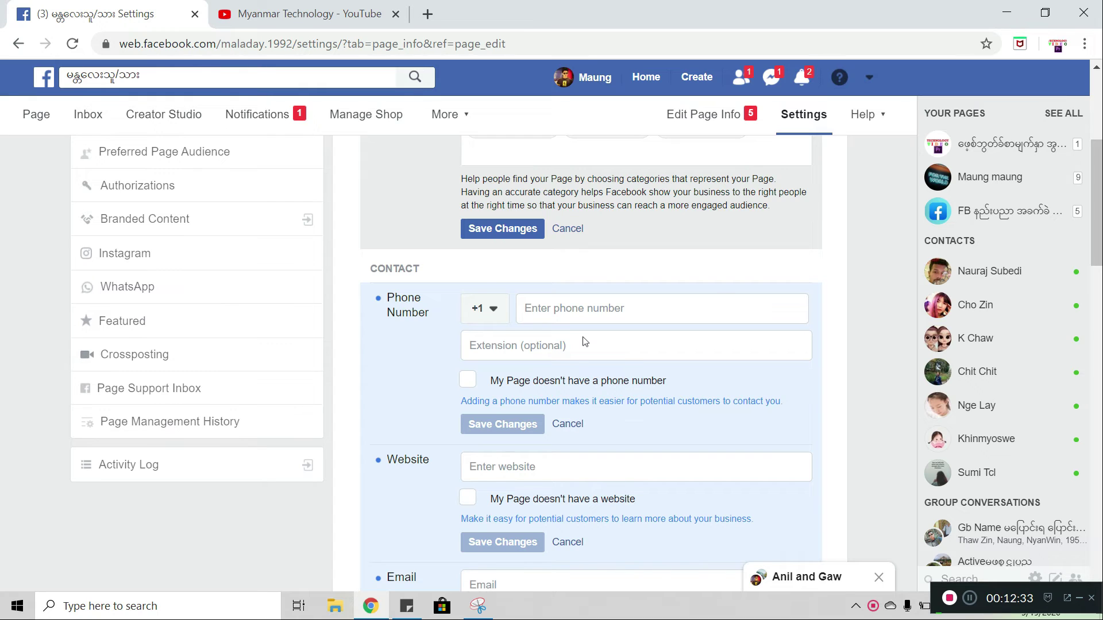
Review the website, email and address fields, switching the street address option off and back on.
scroll(584, 342, "down", 2)
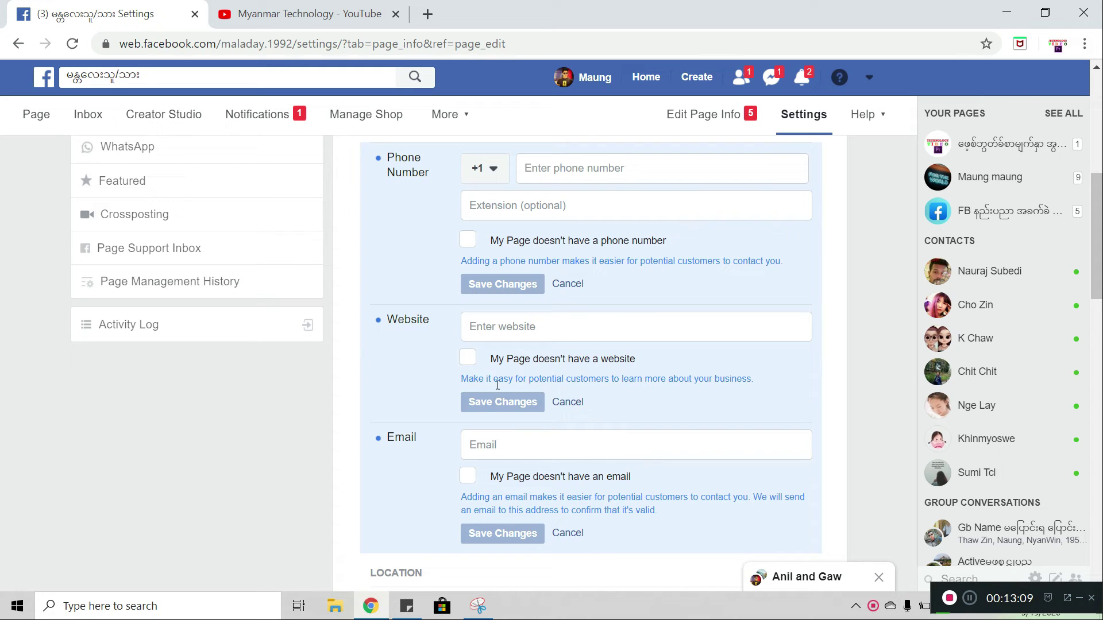
scroll(444, 413, "down", 2)
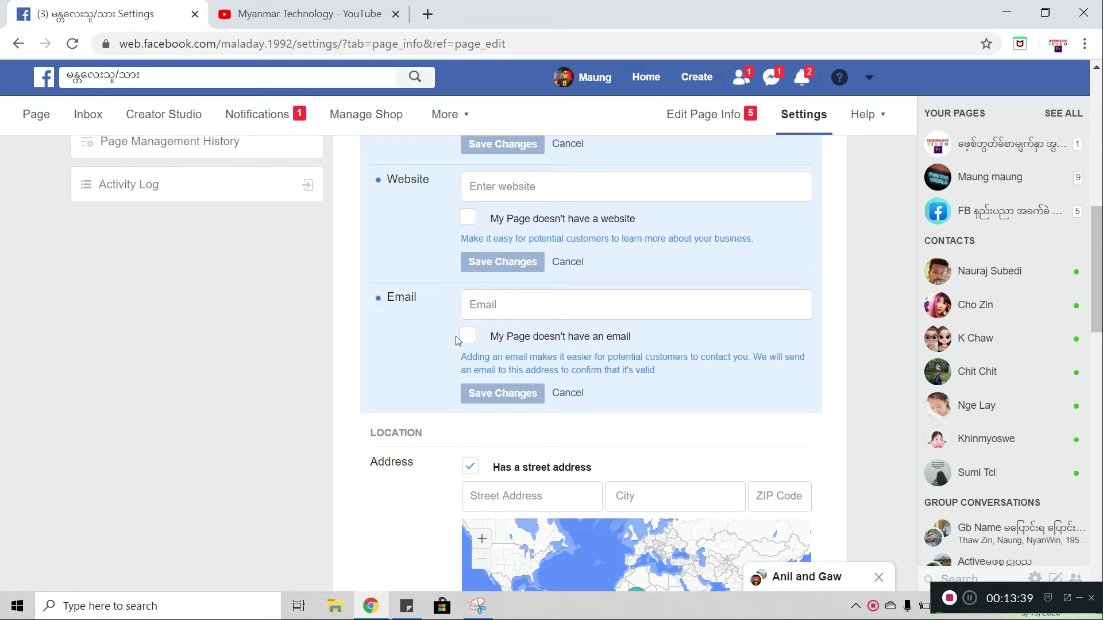
scroll(456, 336, "down", 2)
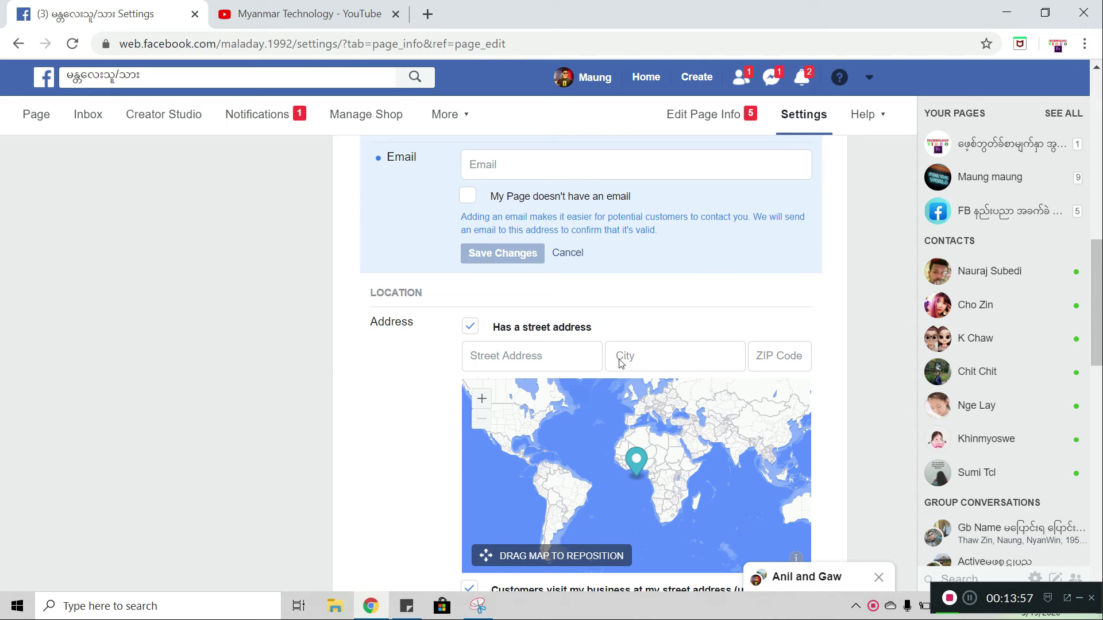
left_click(643, 360)
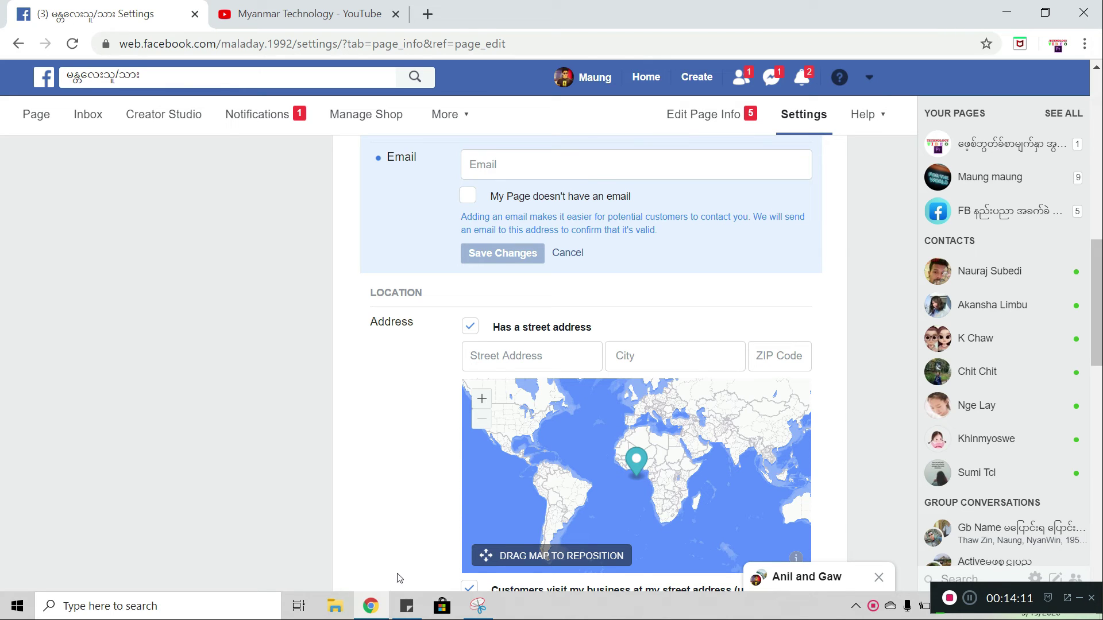
mouse_move(380, 608)
left_click(470, 327)
left_click(471, 326)
scroll(446, 367, "down", 5)
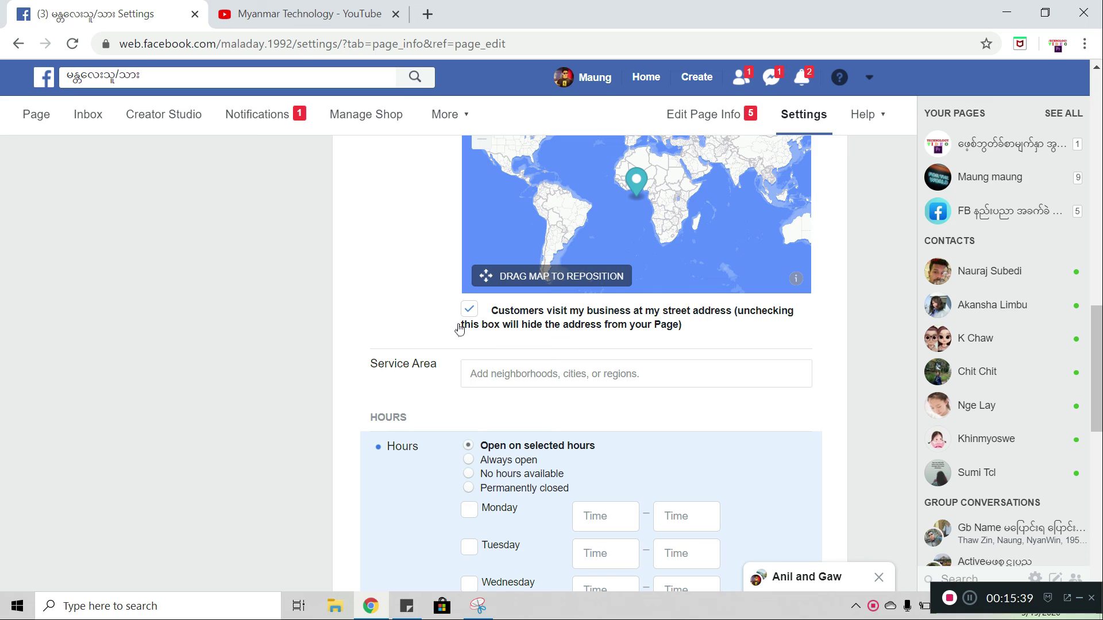
Examine the service area, hours, temporary service changes, impressum, products and privacy policy fields, and return to the description.
scroll(460, 328, "down", 2)
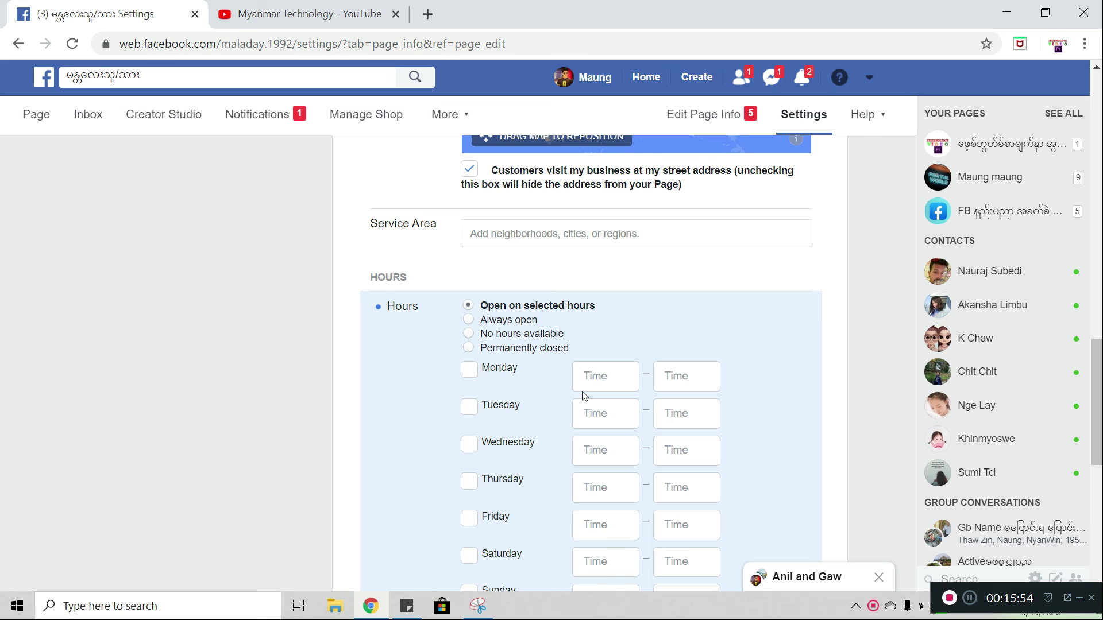
scroll(598, 352, "down", 2)
scroll(587, 366, "down", 2)
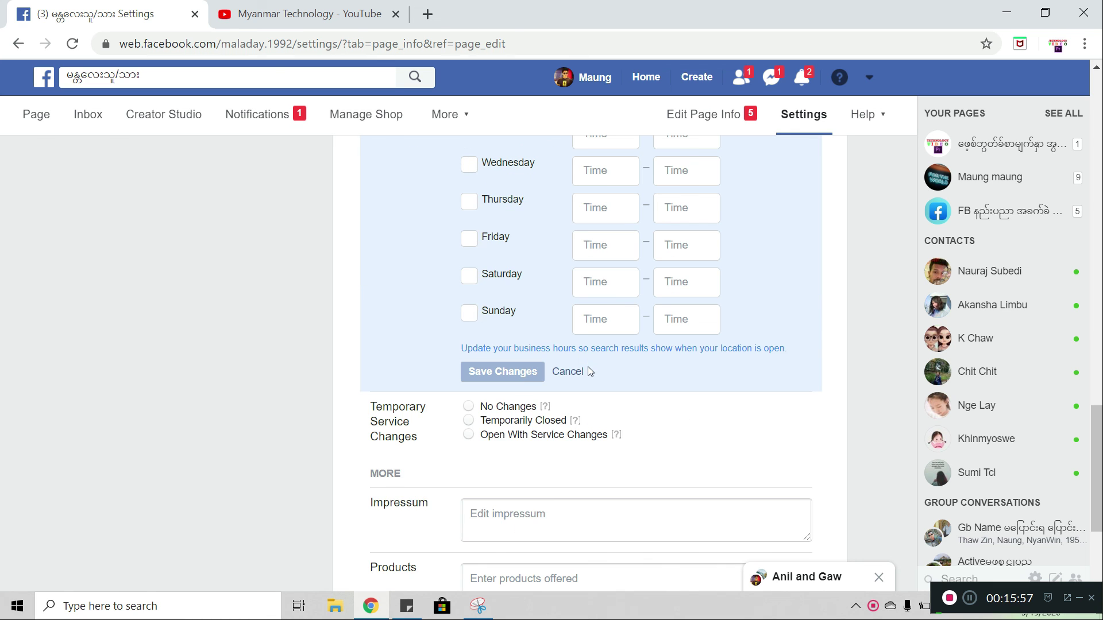
scroll(552, 319, "up", 4)
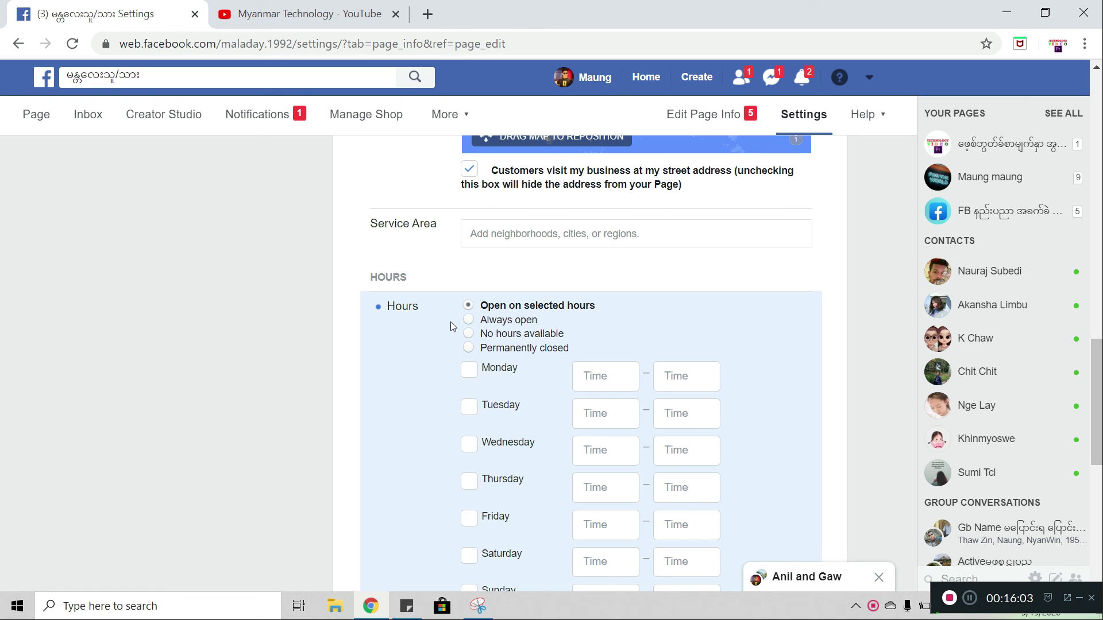
scroll(443, 343, "down", 5)
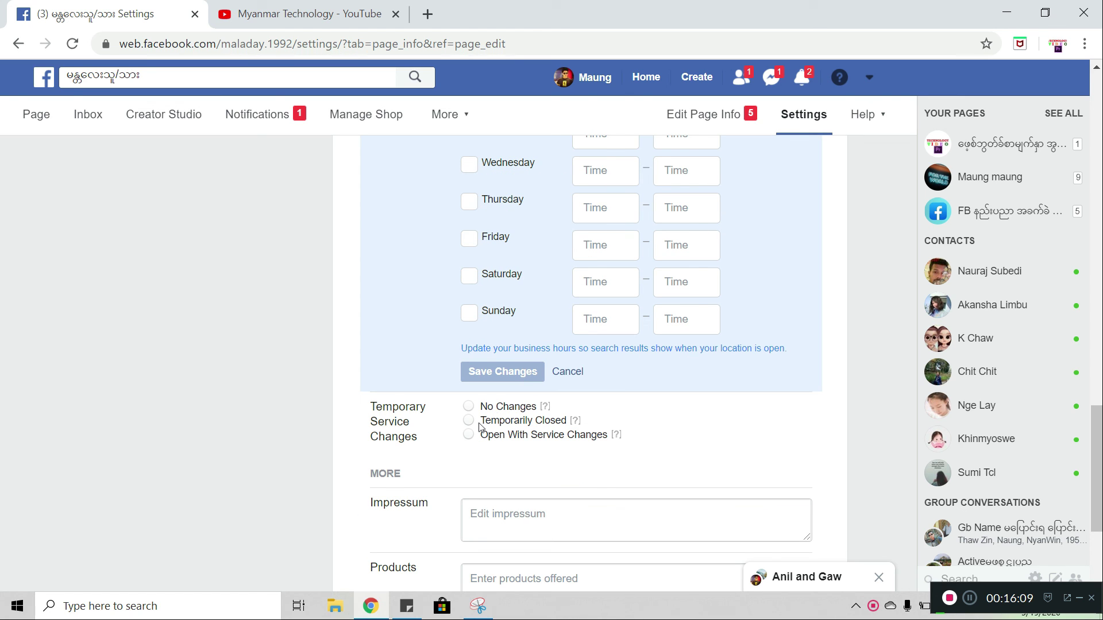
scroll(382, 376, "down", 2)
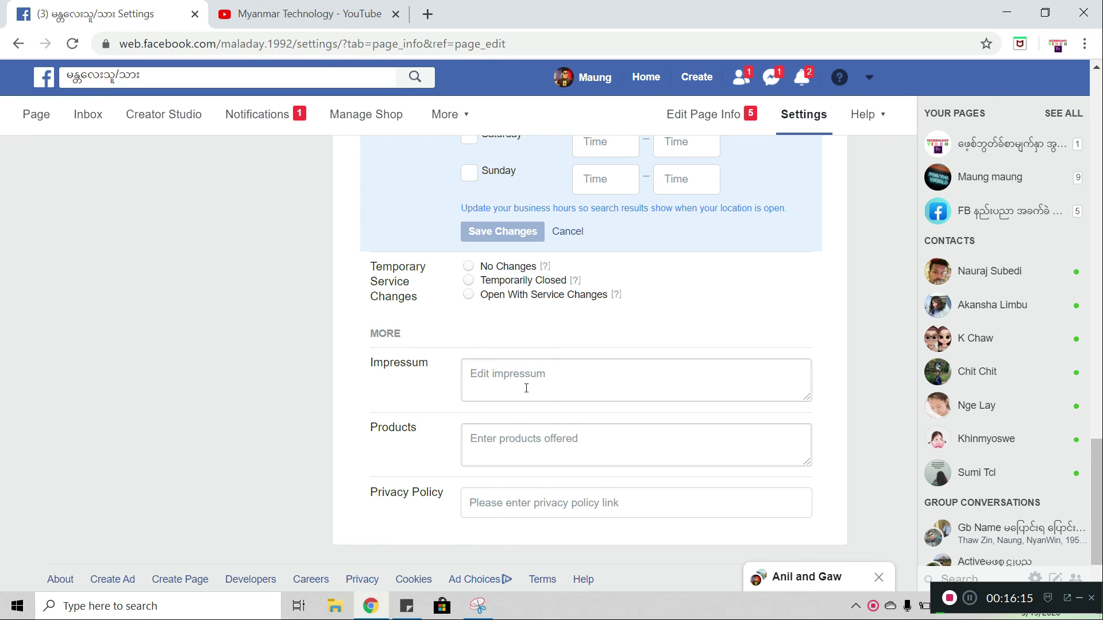
scroll(494, 433, "down", 1)
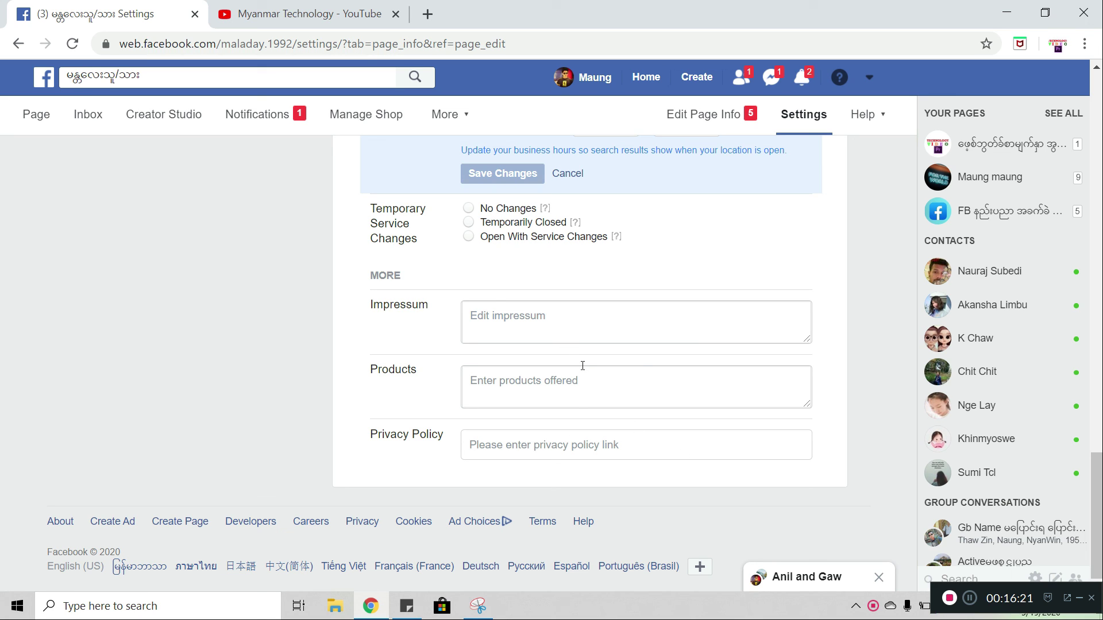
scroll(571, 377, "up", 15)
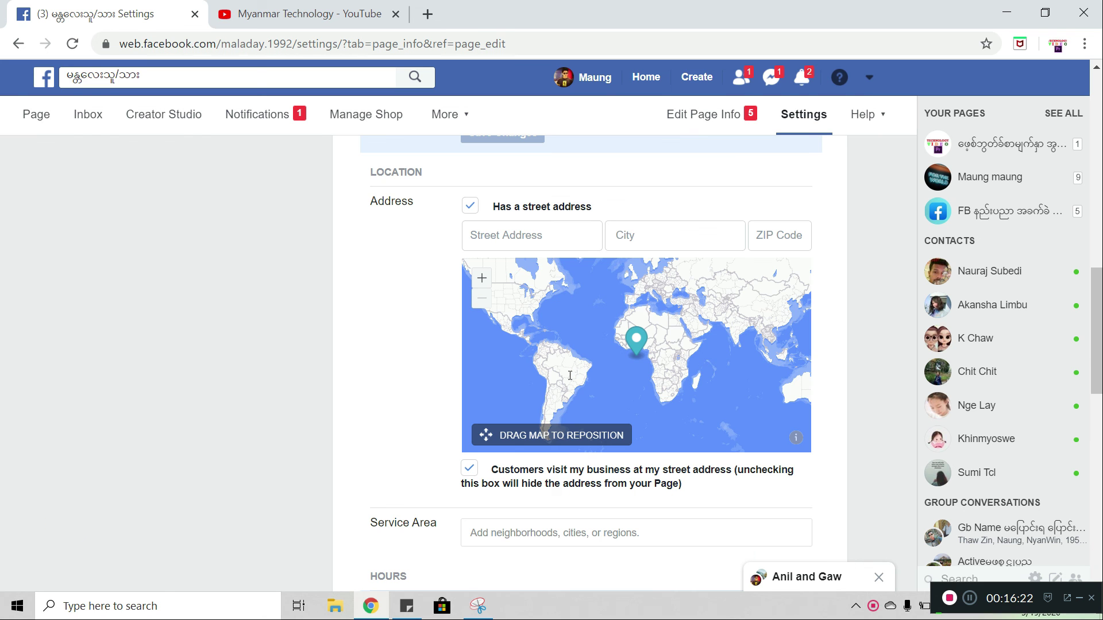
scroll(571, 376, "up", 10)
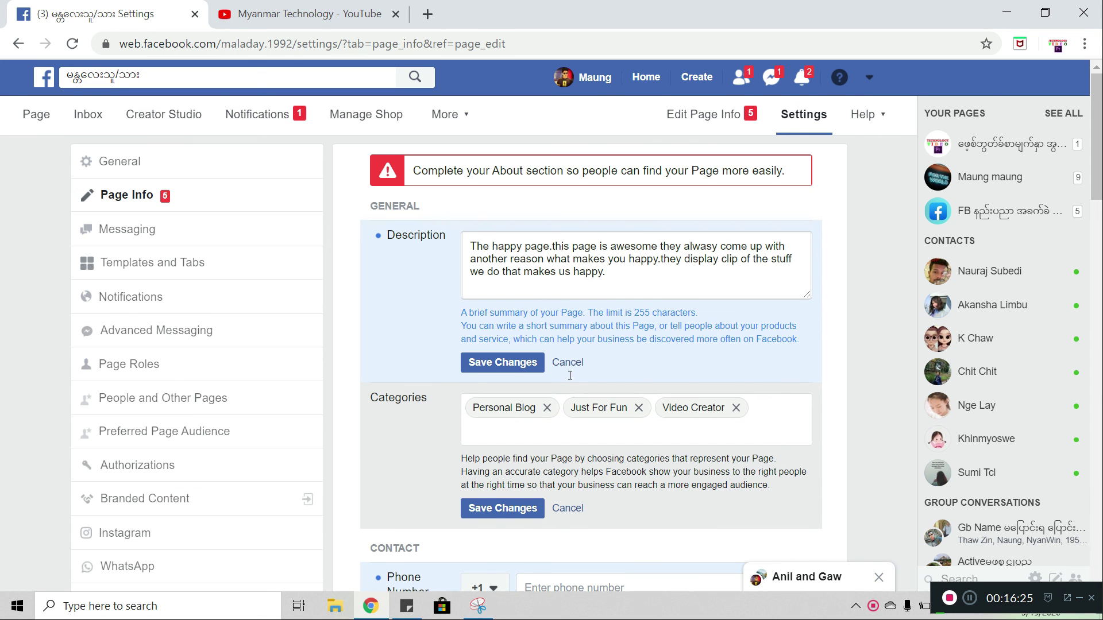